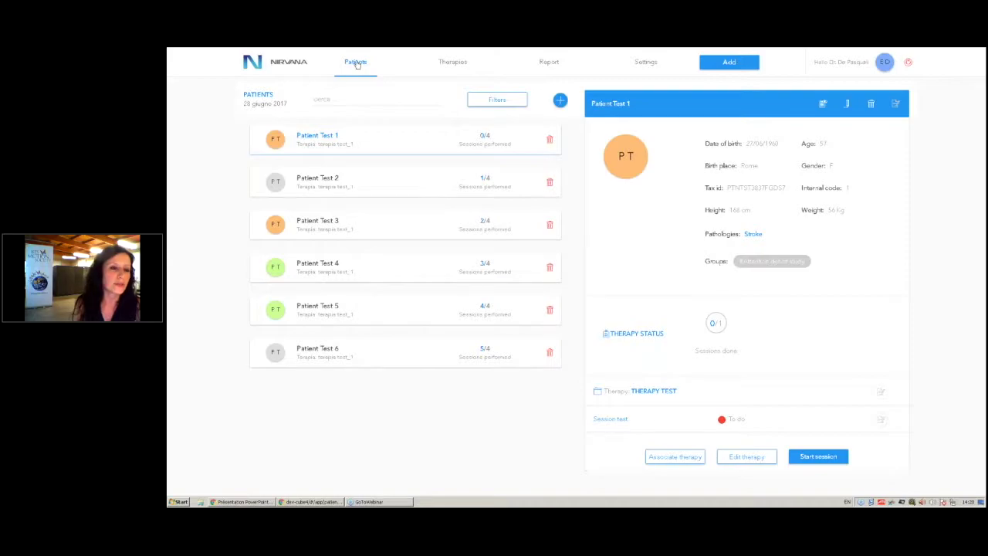
- Look through the Therapies, Report and Settings sections and return to the patient list
click(451, 61)
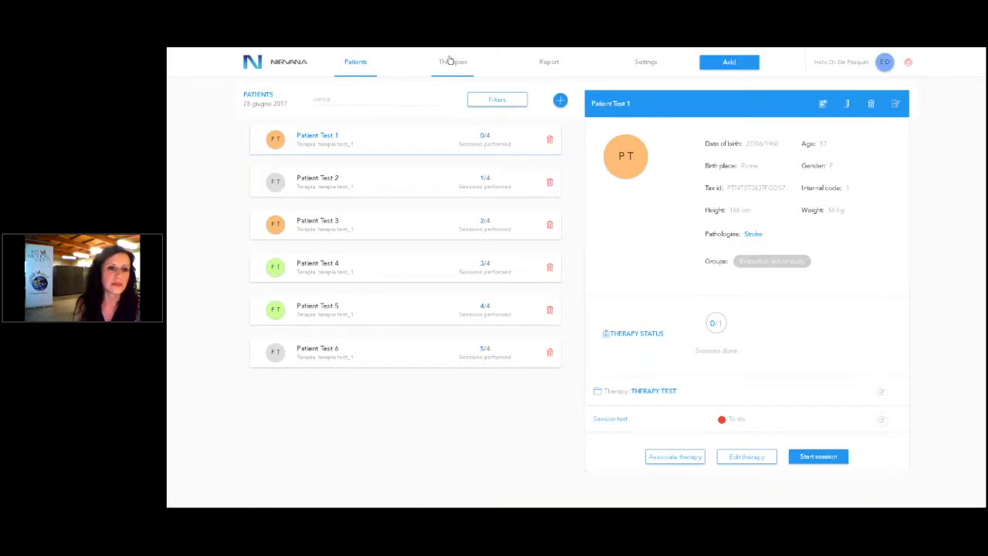
click(547, 64)
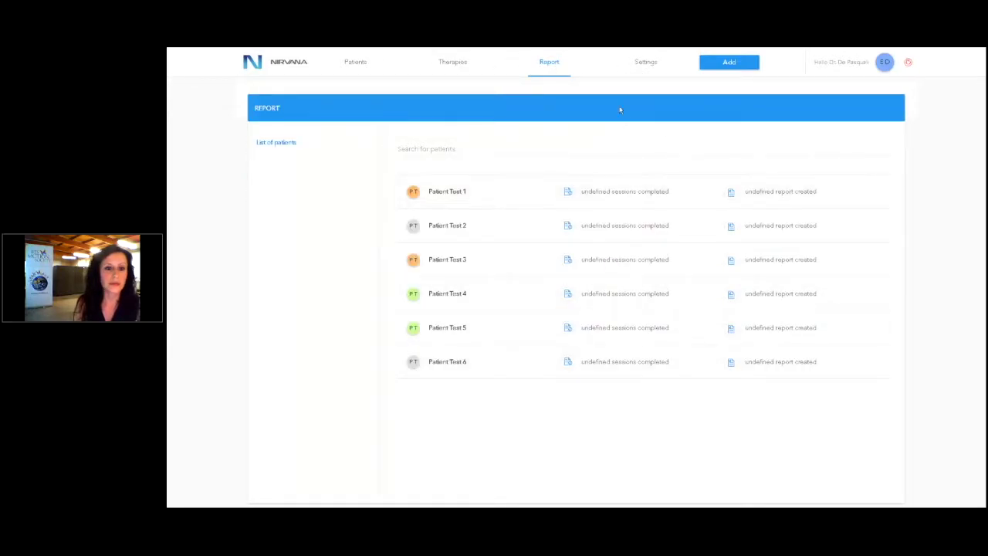
click(646, 63)
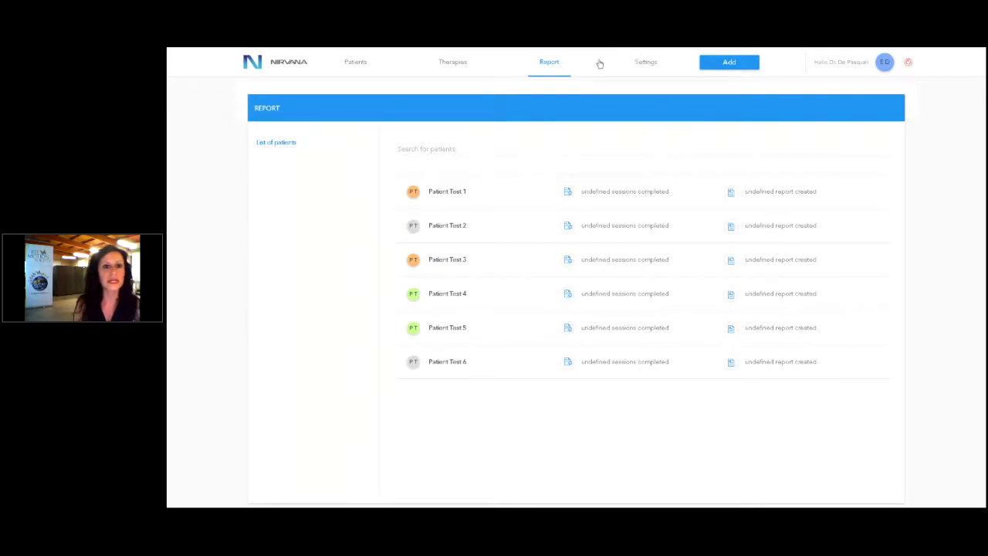
click(351, 65)
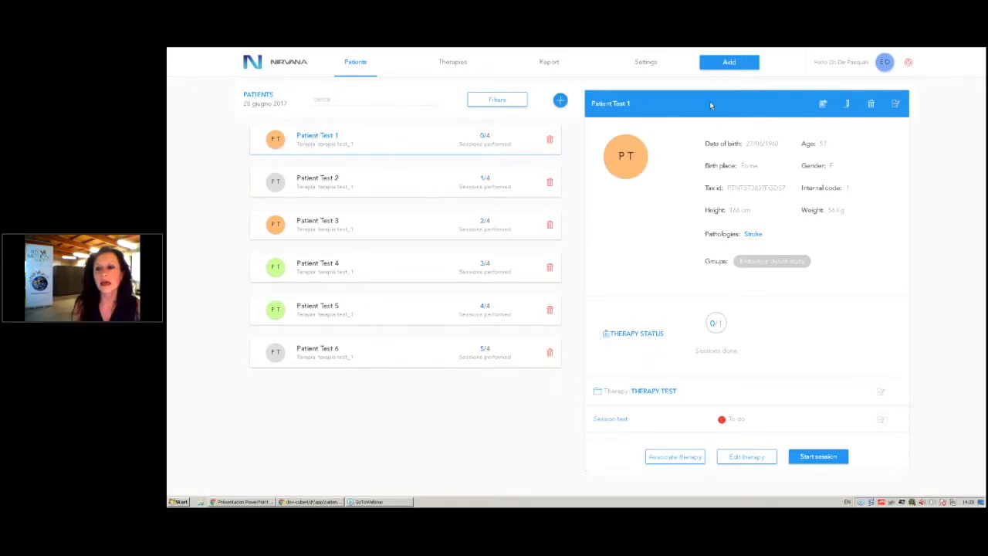
- Add Patient Test 1 to the Left hemiparesis group and save the patient record
click(821, 107)
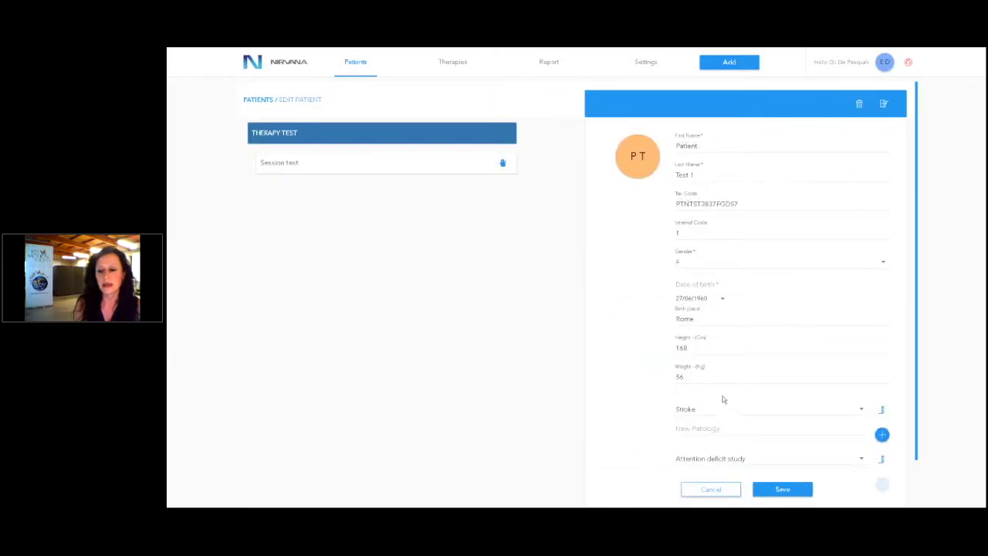
scroll(724, 395, down, 2)
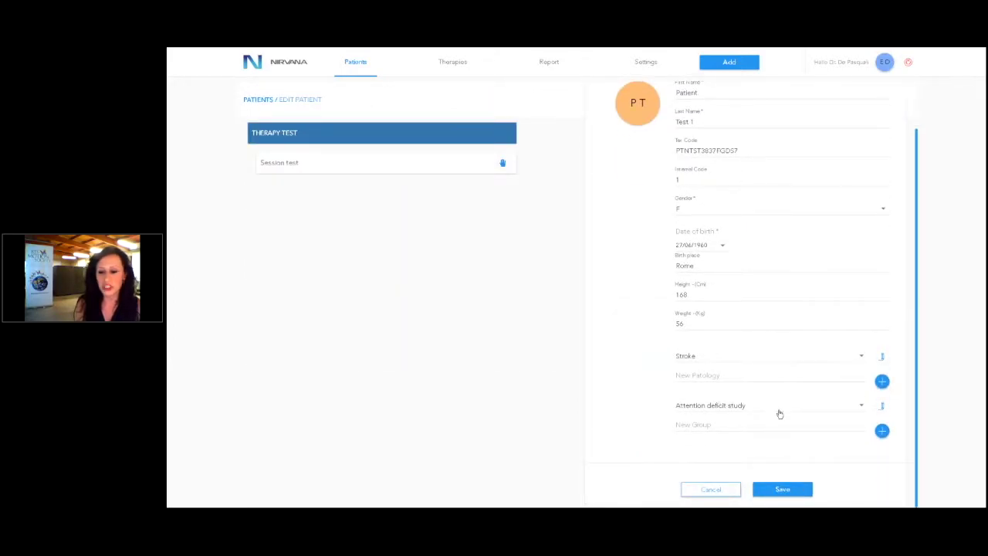
click(810, 409)
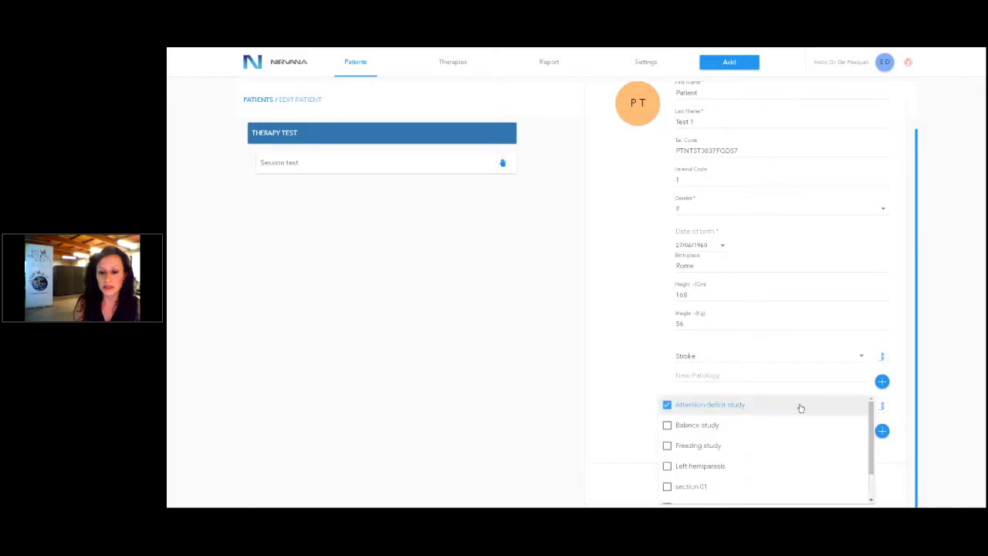
click(678, 467)
click(603, 379)
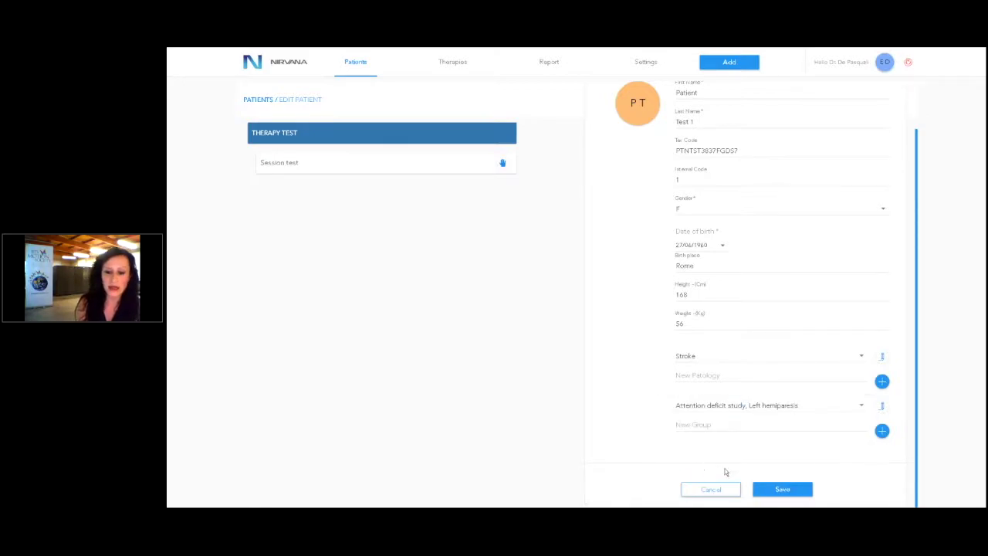
click(778, 490)
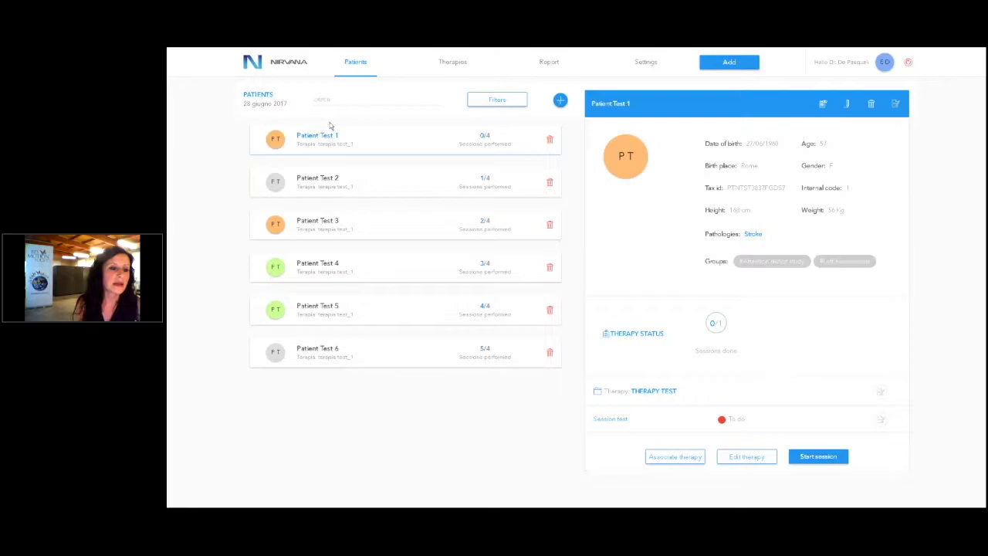
- Filter the patient list by the pathology Infantile Cerebral Palsy and ages 1 to 5, and close the filters
click(478, 104)
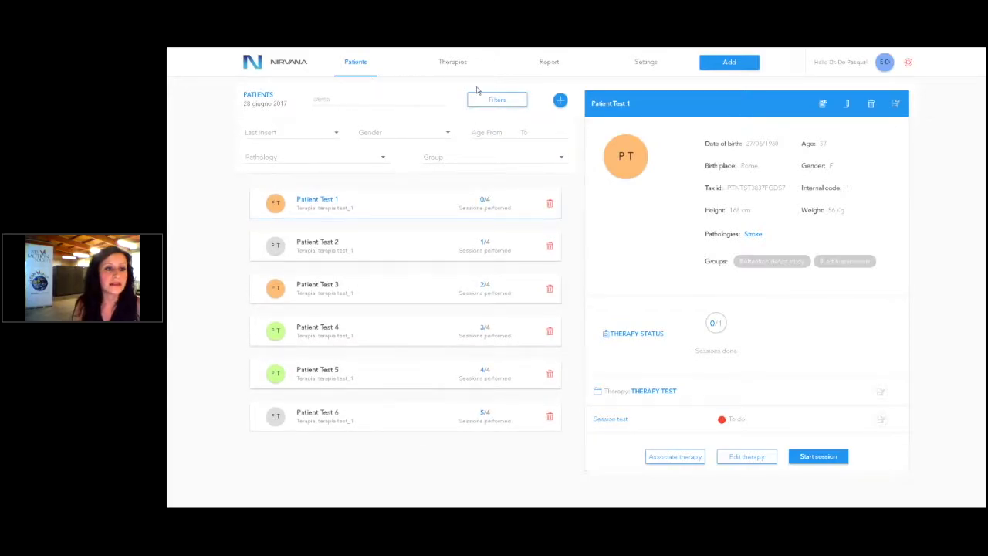
click(381, 159)
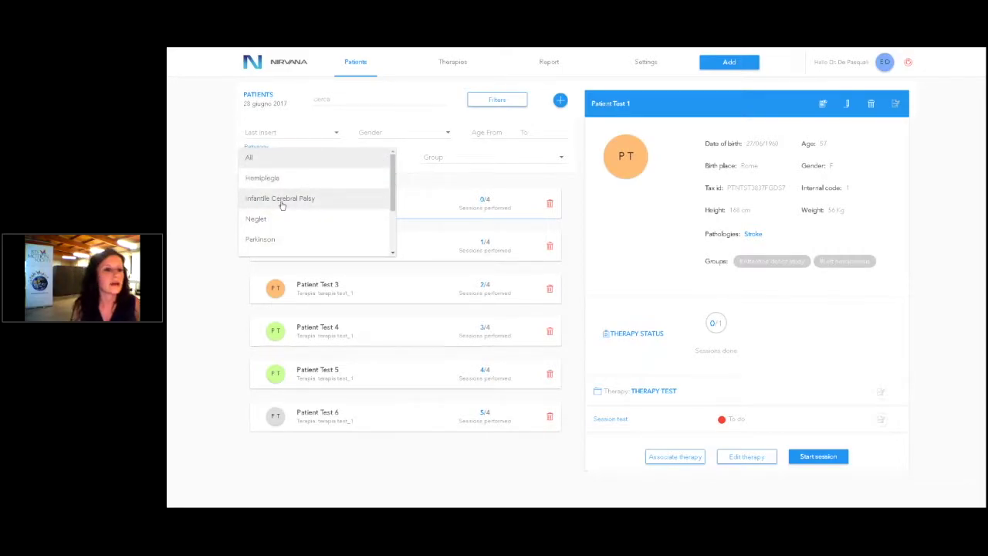
click(282, 201)
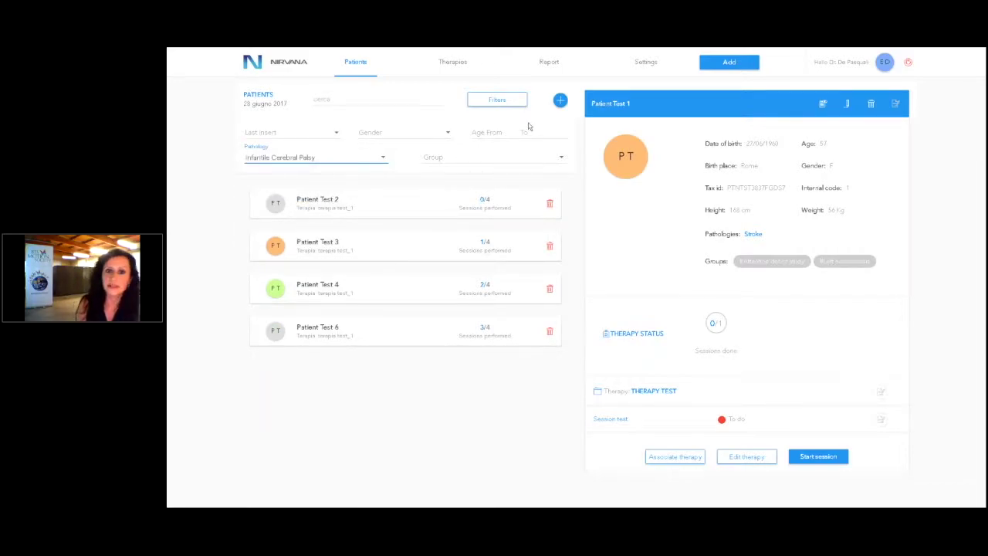
click(496, 131)
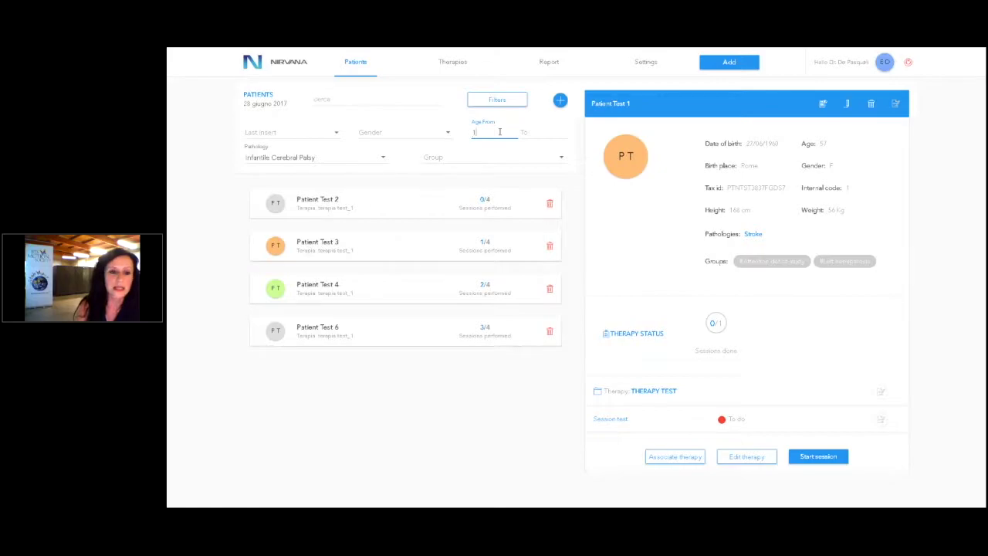
click(543, 131)
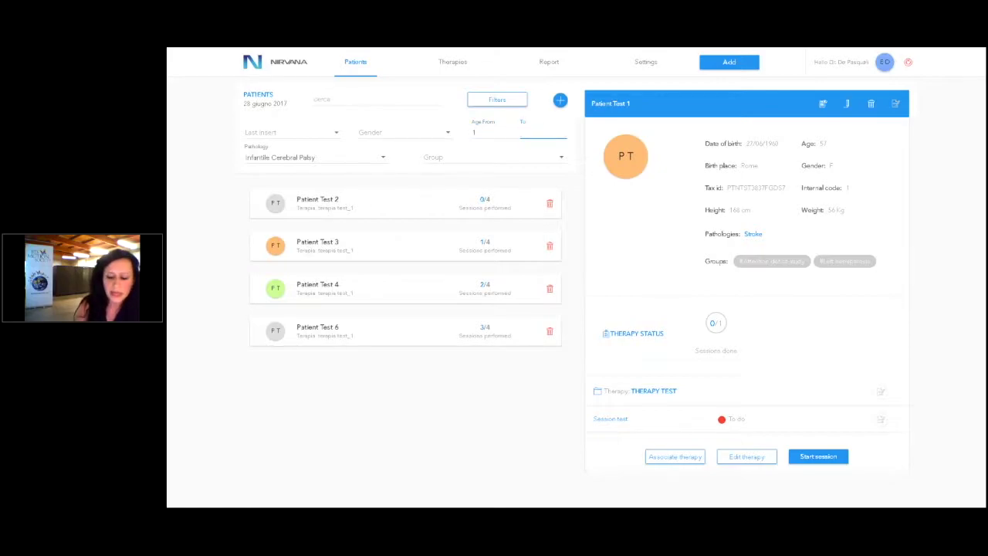
text(5)
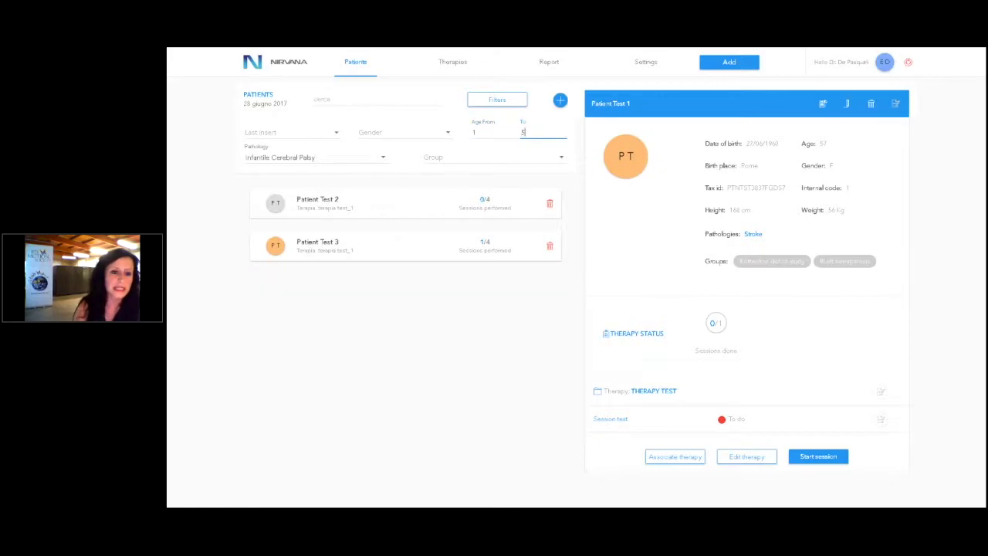
click(452, 311)
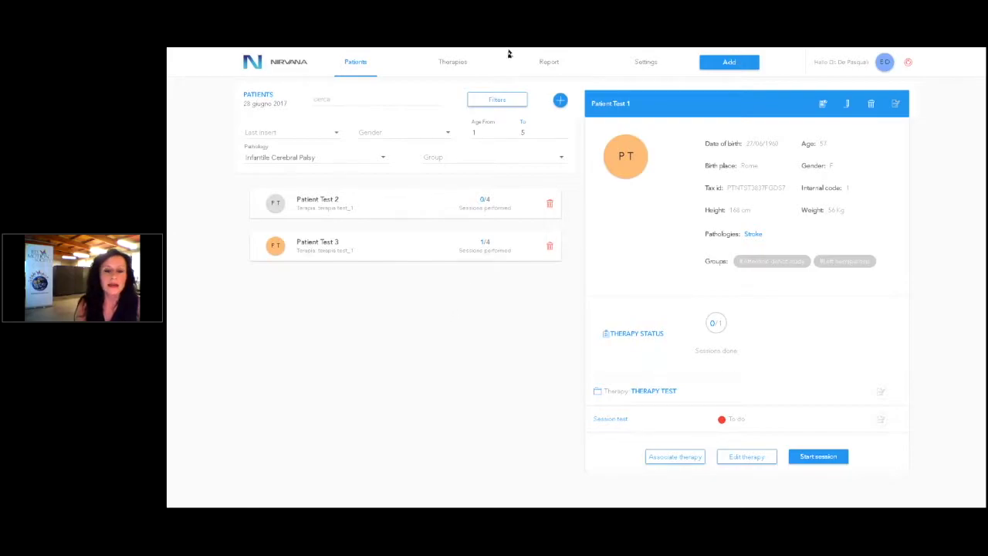
click(505, 101)
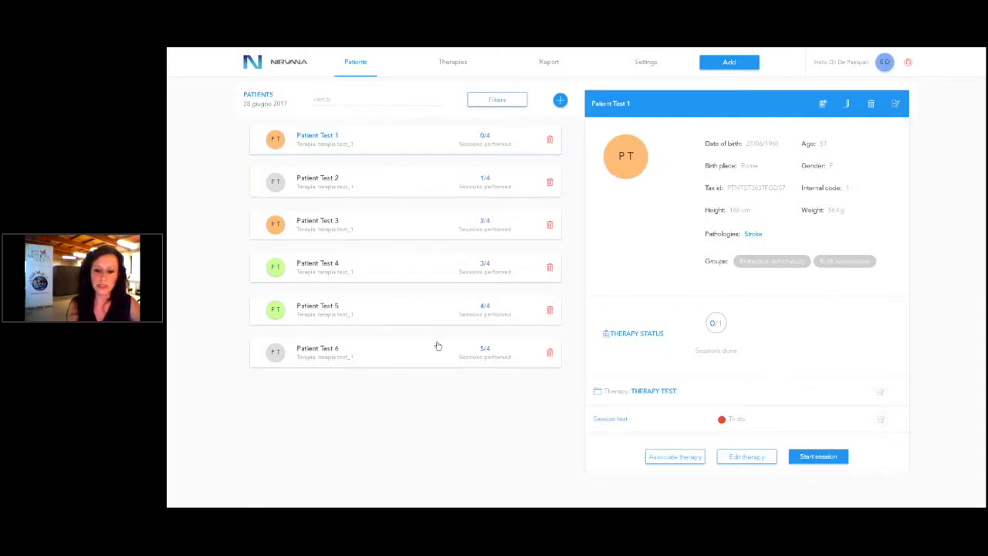
- Review the therapies and sessions assigned to Patient Test 2 and Patient Test 3
click(551, 227)
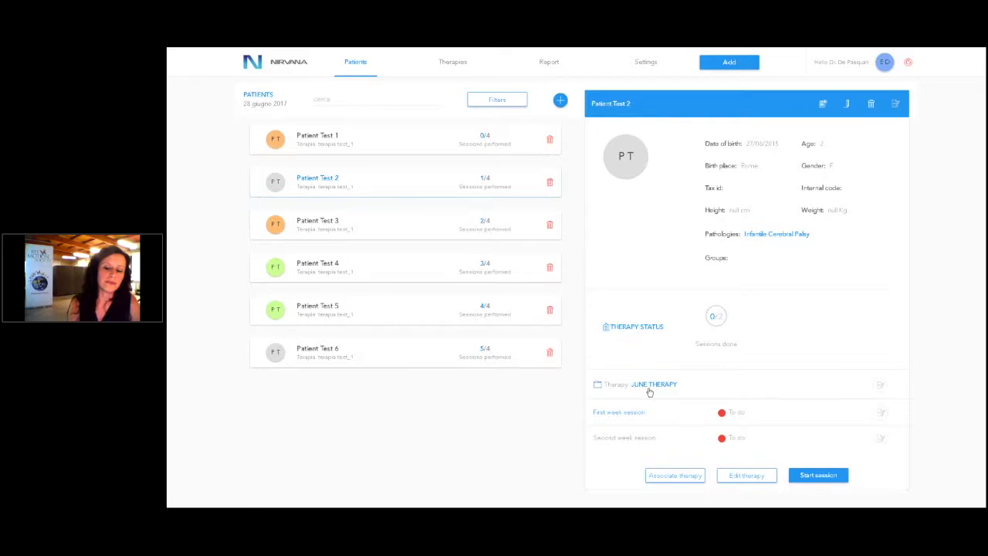
click(342, 231)
scroll(618, 363, down, 1)
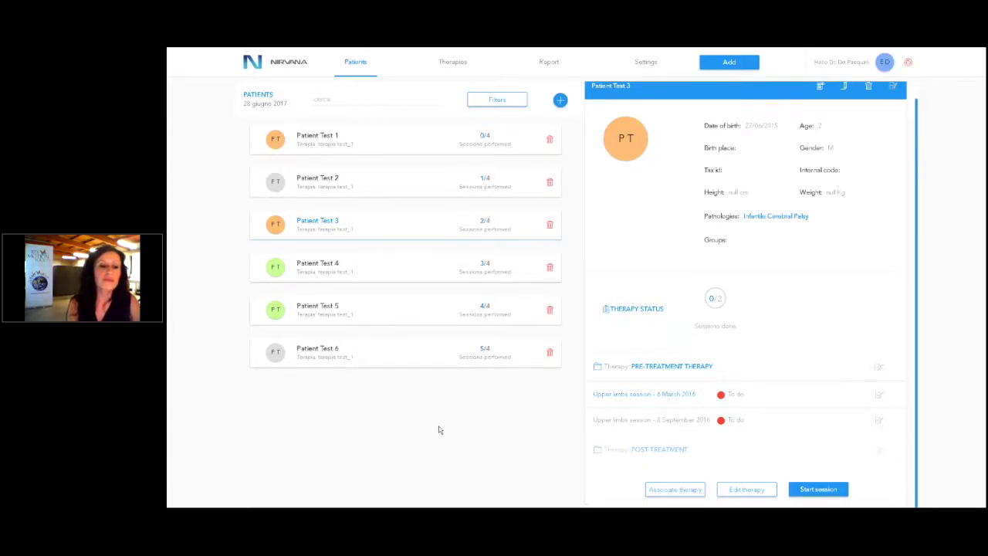
- Open Patient Test 1's therapy for editing and expand the exercises of Session test
click(347, 139)
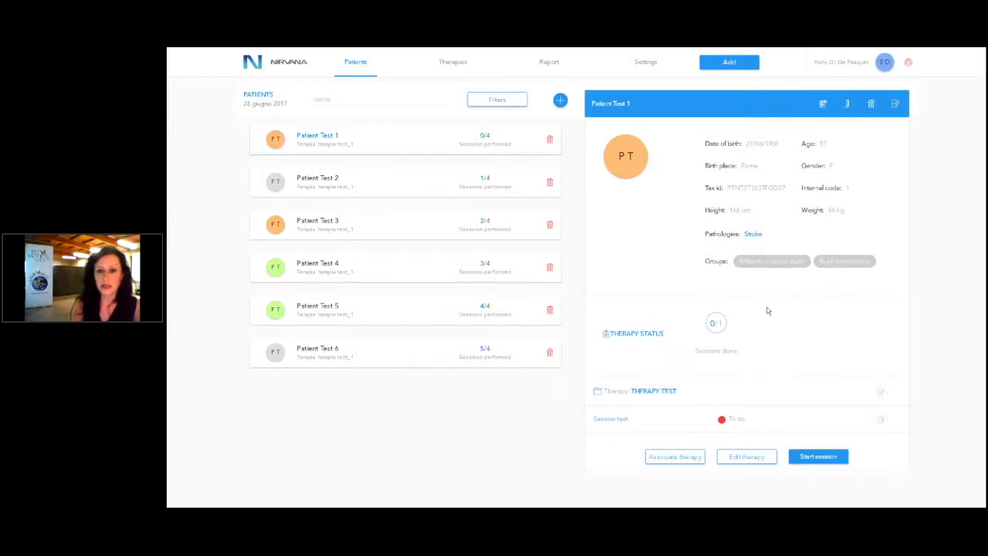
click(742, 457)
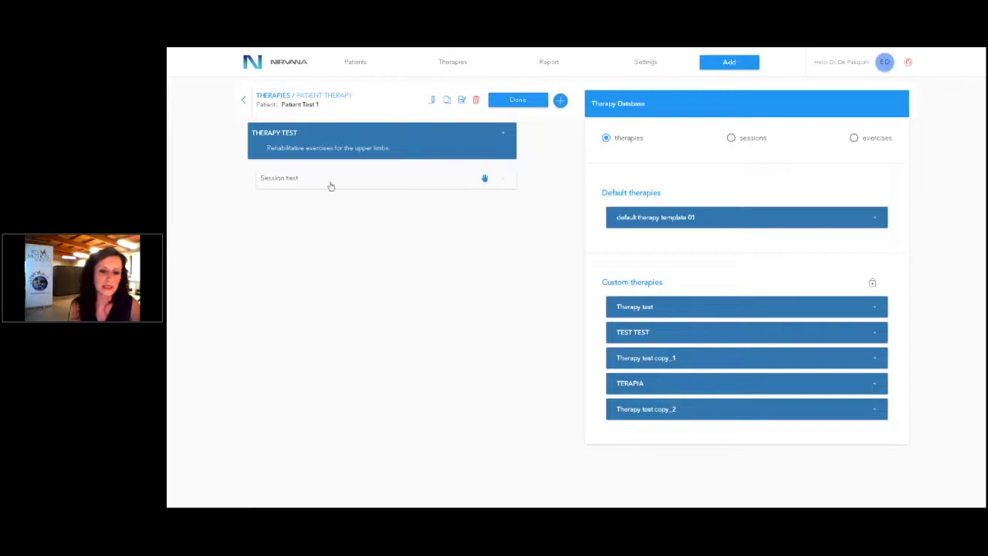
click(510, 179)
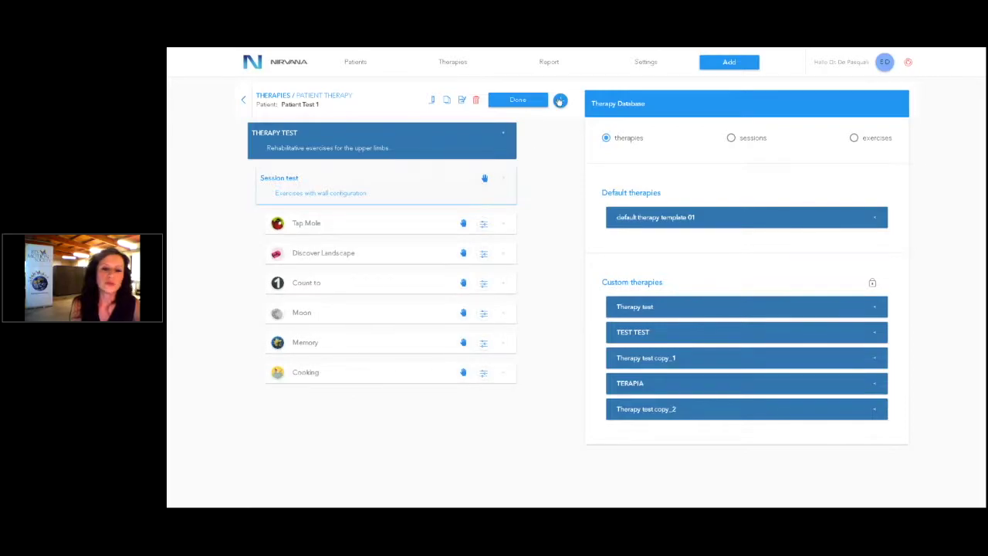
click(560, 102)
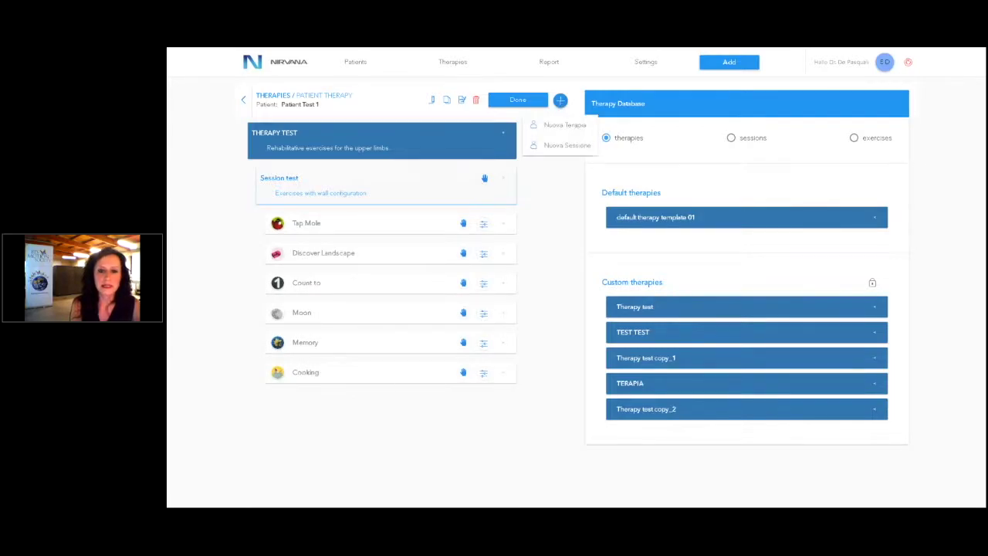
click(543, 149)
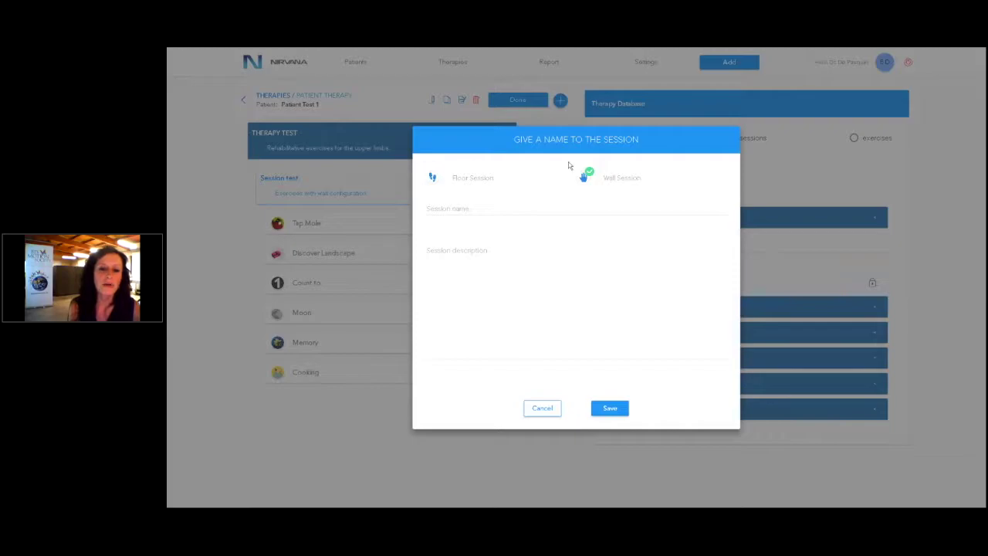
click(544, 410)
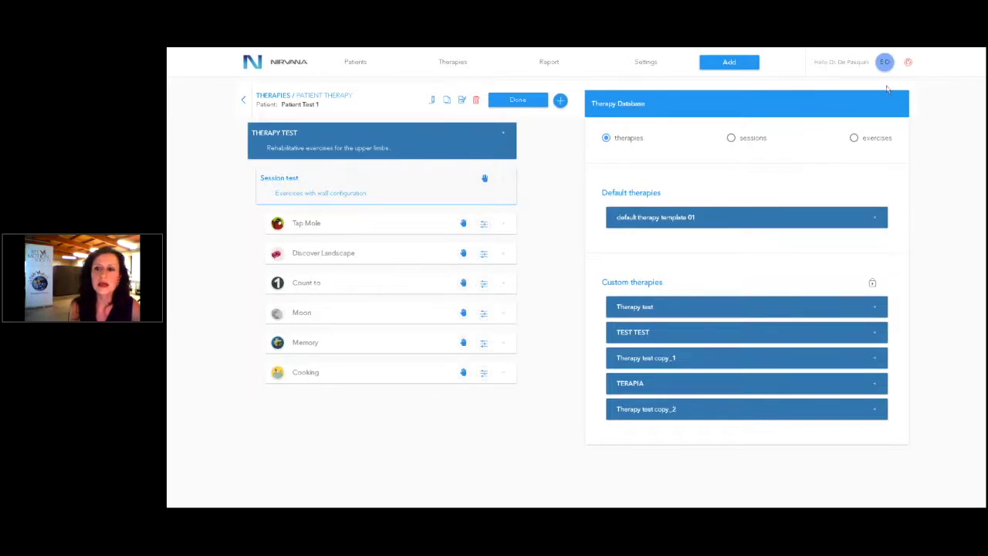
- Show the exercises in the Therapy Database, and set Tap Mole's number of holes to 9 and mole velocity to 30
click(877, 138)
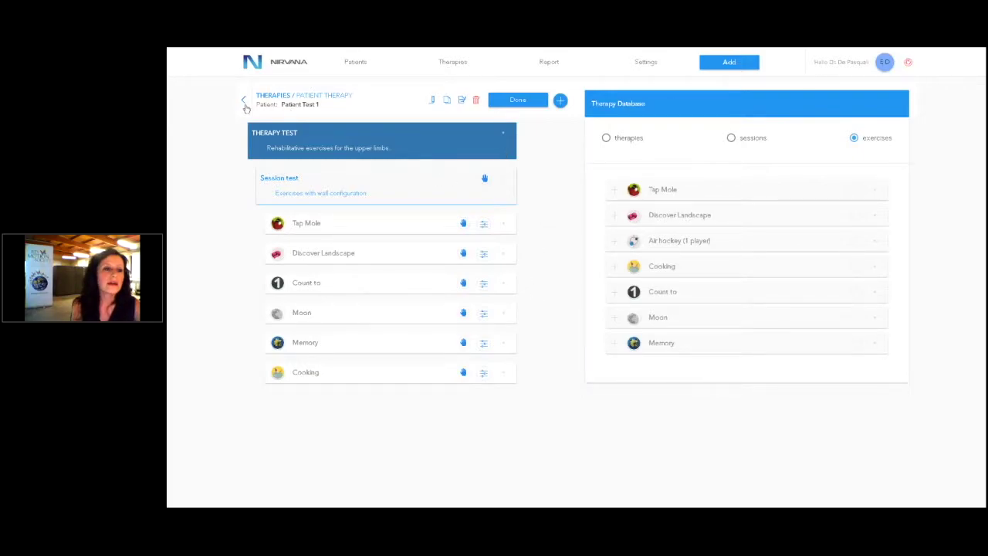
click(483, 225)
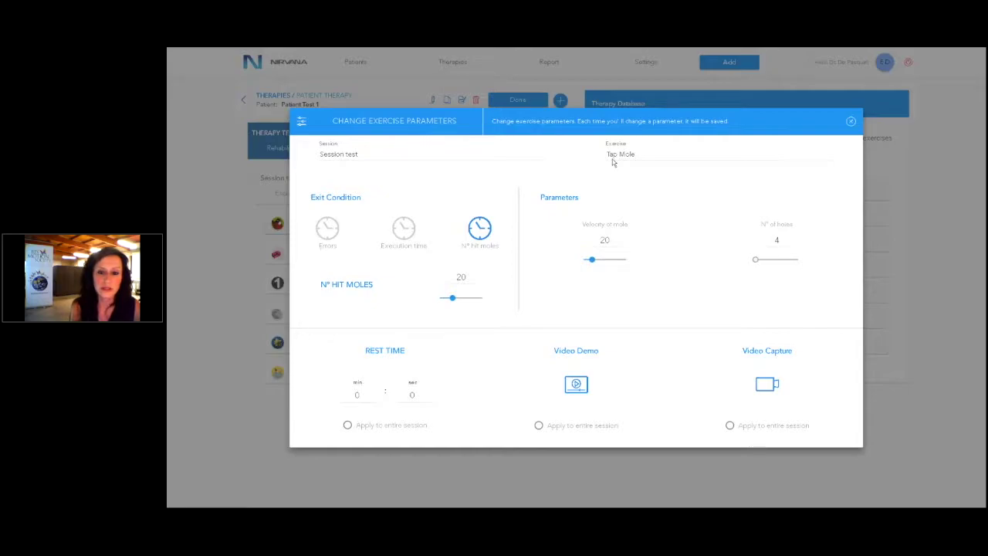
drag(756, 261, 799, 260)
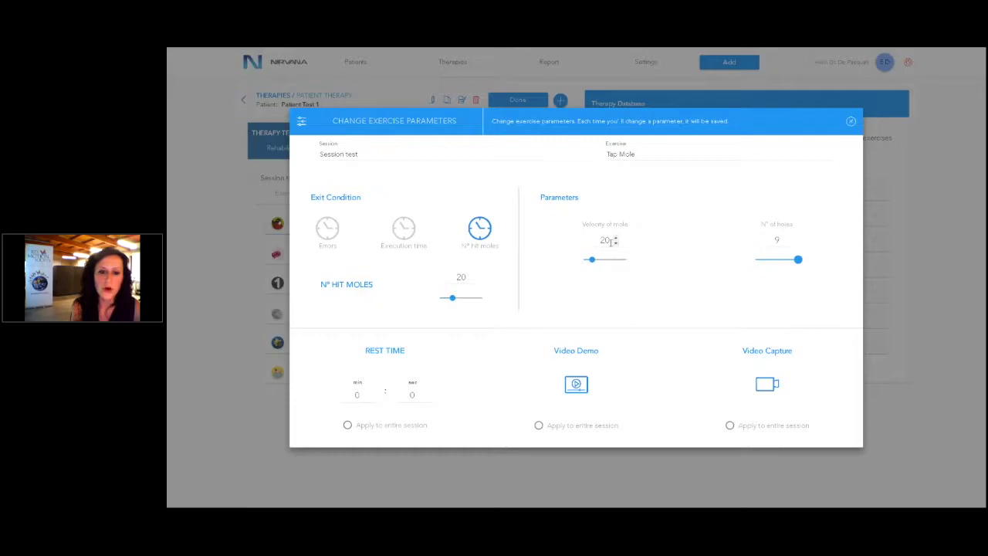
drag(611, 240, 598, 240)
text(30)
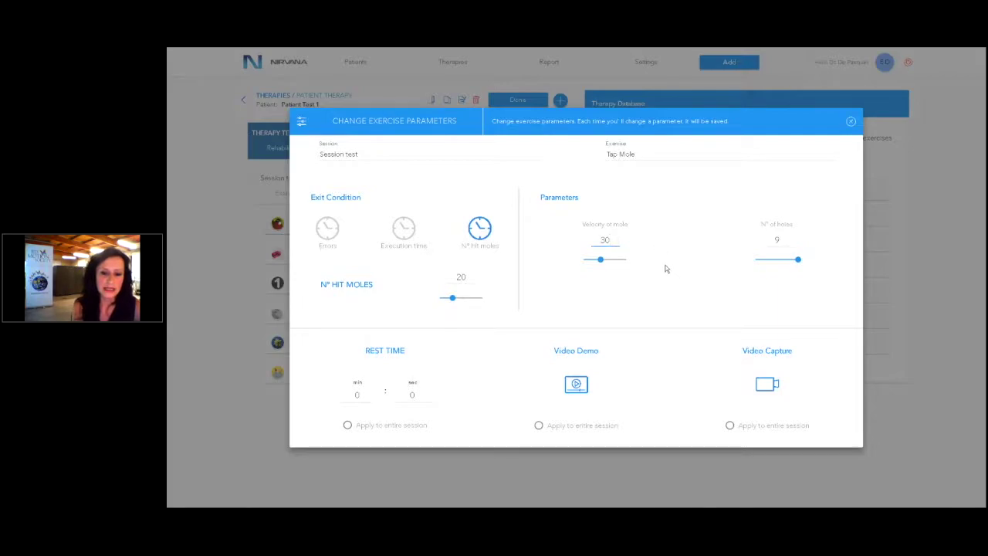
click(548, 257)
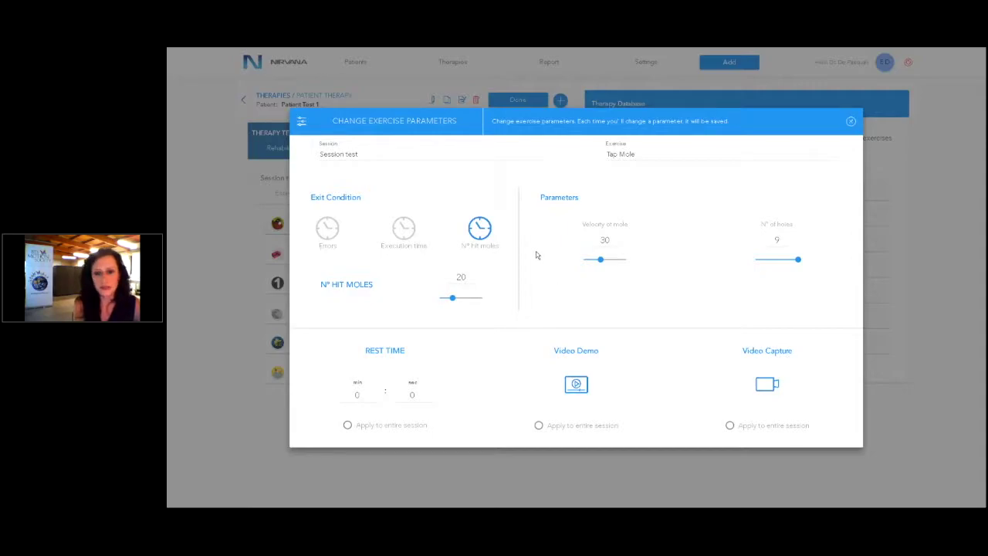
- Set Tap Mole's rest time to 10 seconds, apply it to the entire session and close the exercise parameters
double_click(415, 395)
text(10)
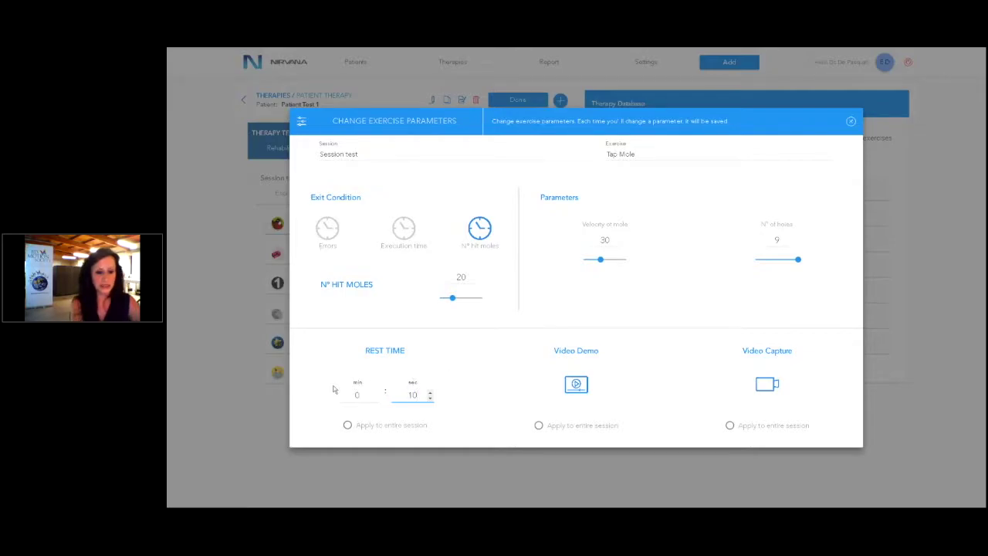
click(347, 426)
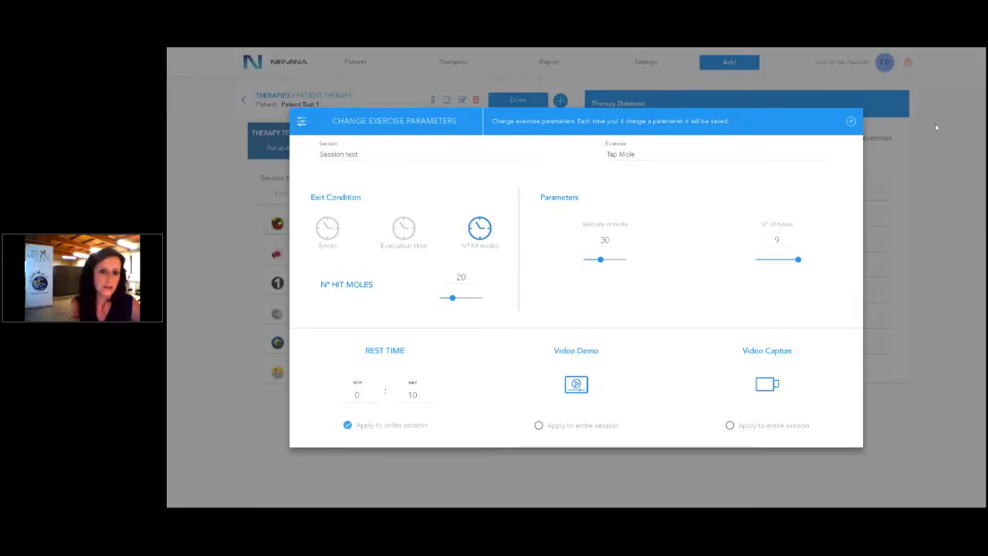
click(849, 122)
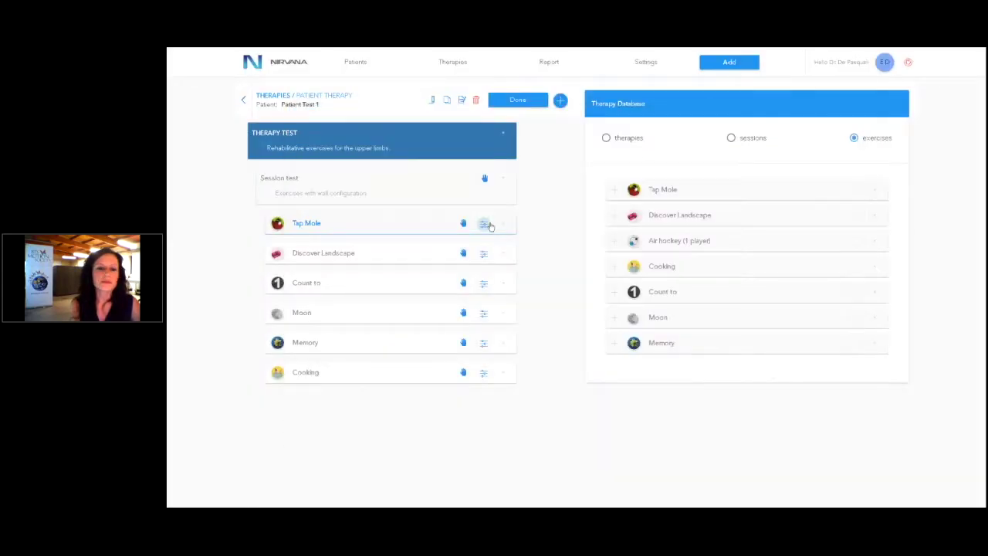
- Change the exit condition of the Discover Landscape exercise to Execution time and close its parameters
click(483, 257)
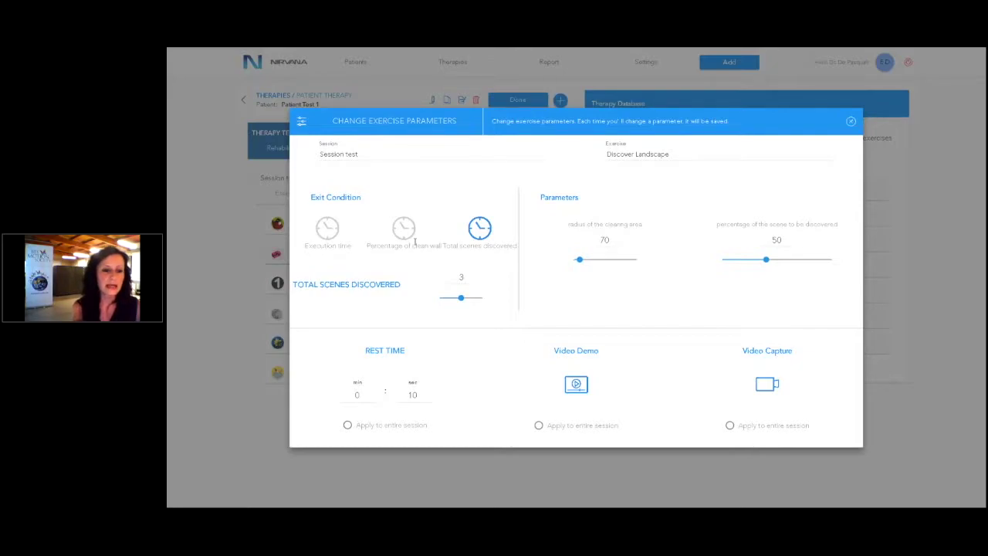
click(328, 227)
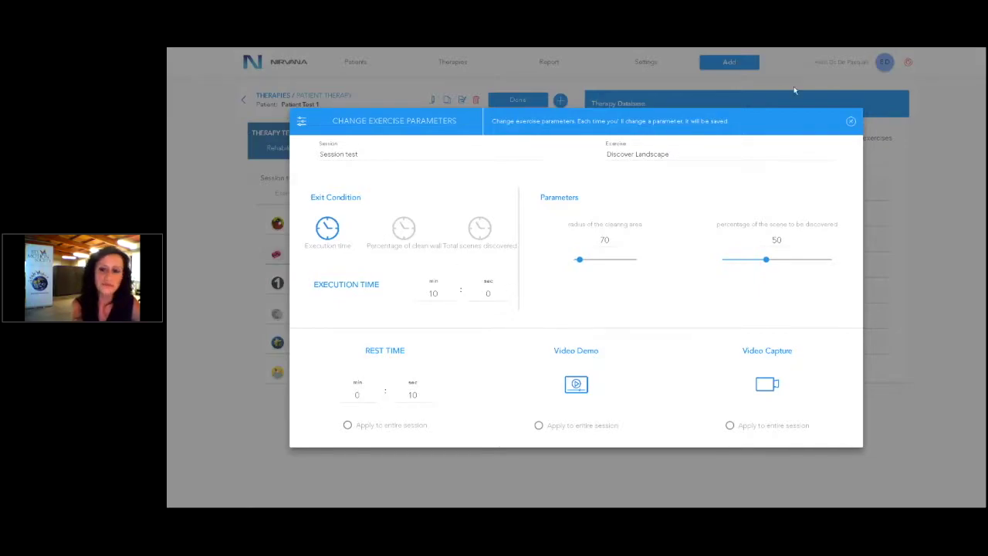
click(849, 122)
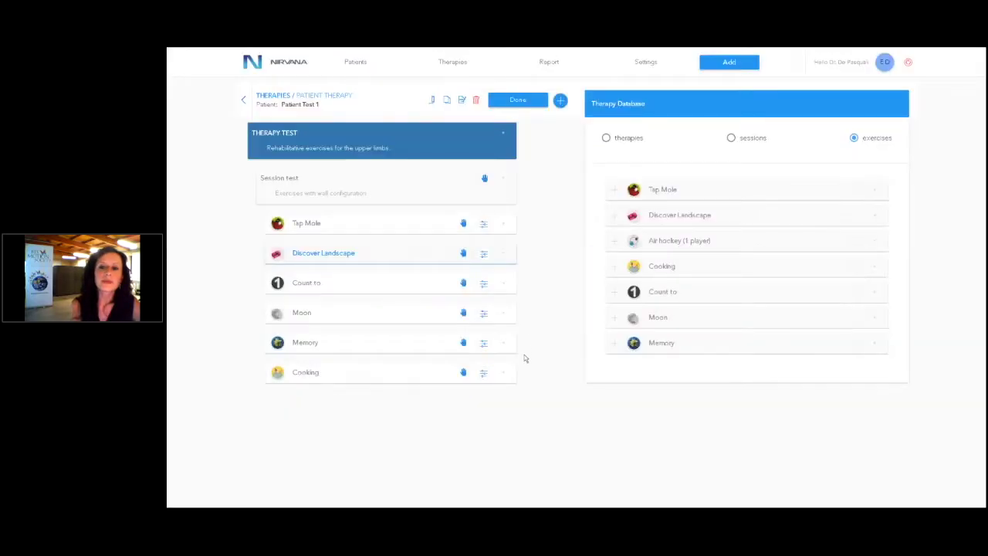
- Finish editing the therapy, and in the session player skip from Tap Mole to Discover Landscape
click(518, 100)
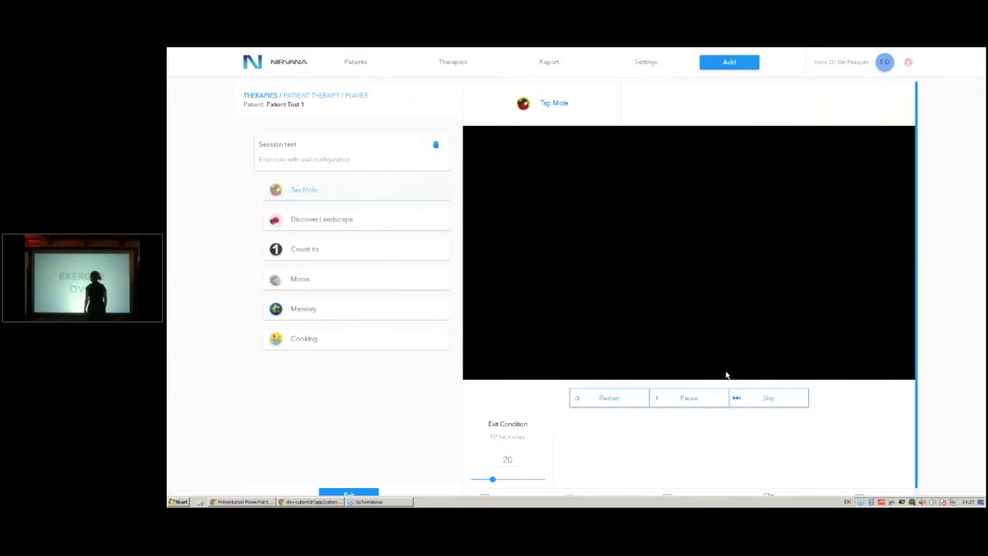
click(762, 405)
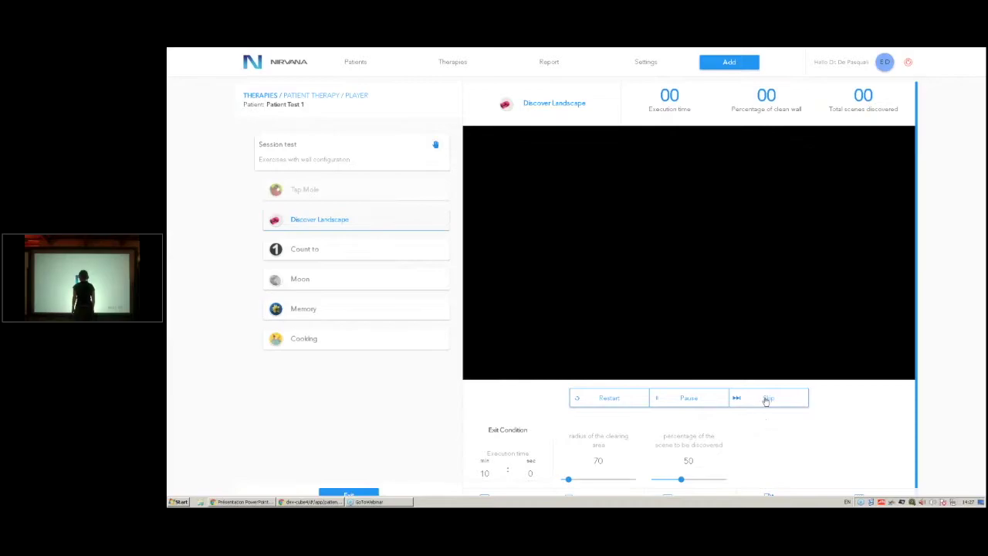